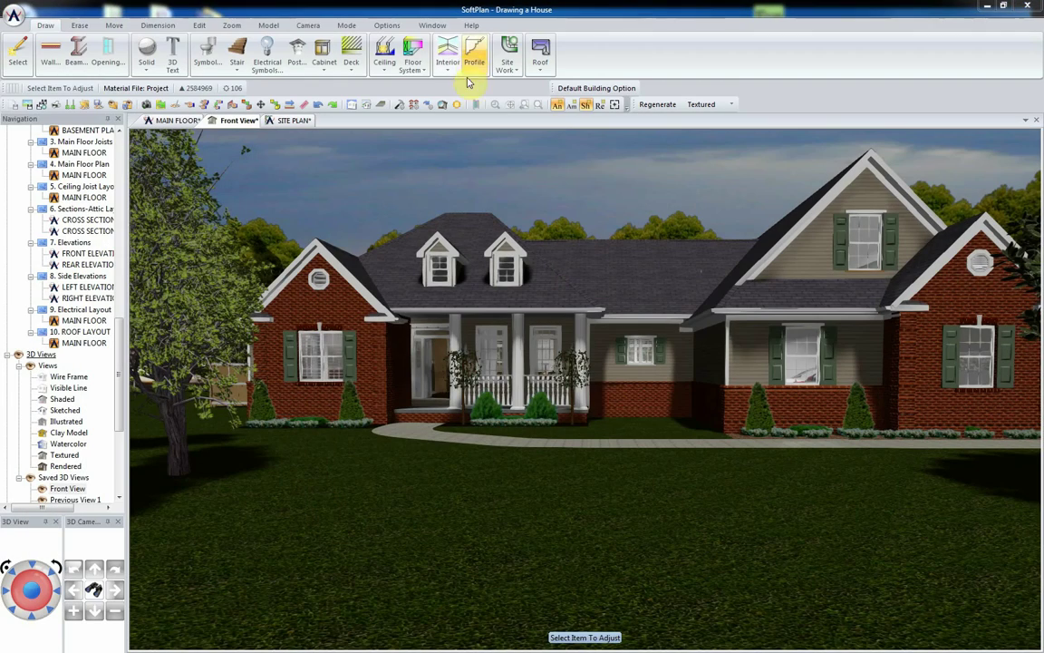
- Start a new animation and add a keyframe looking through the open front door
left_click(306, 25)
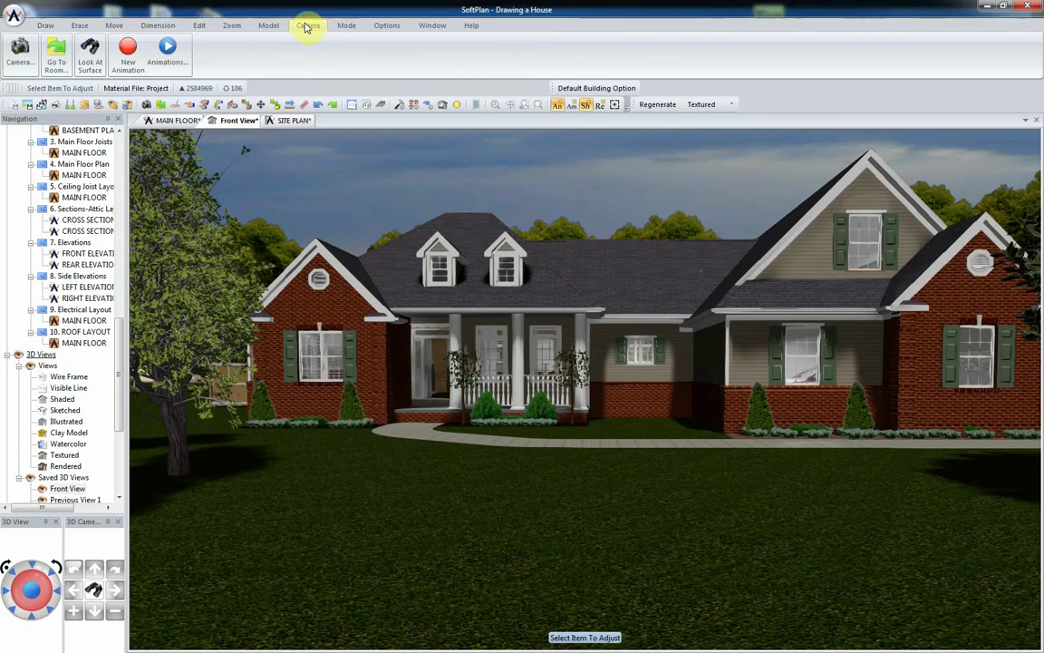
left_click(128, 52)
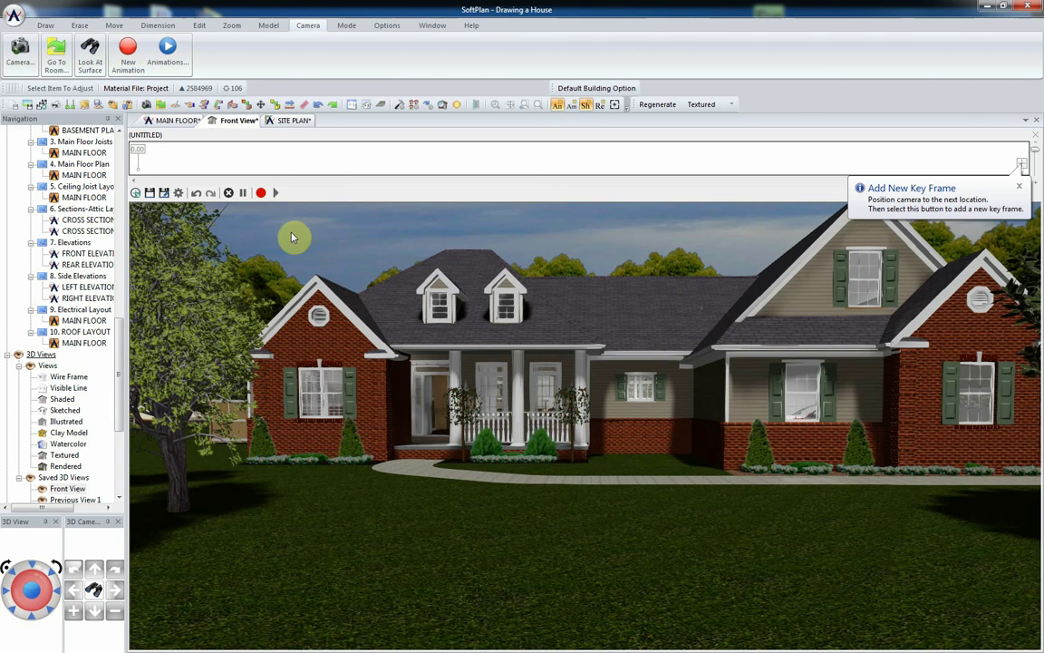
left_click(73, 613)
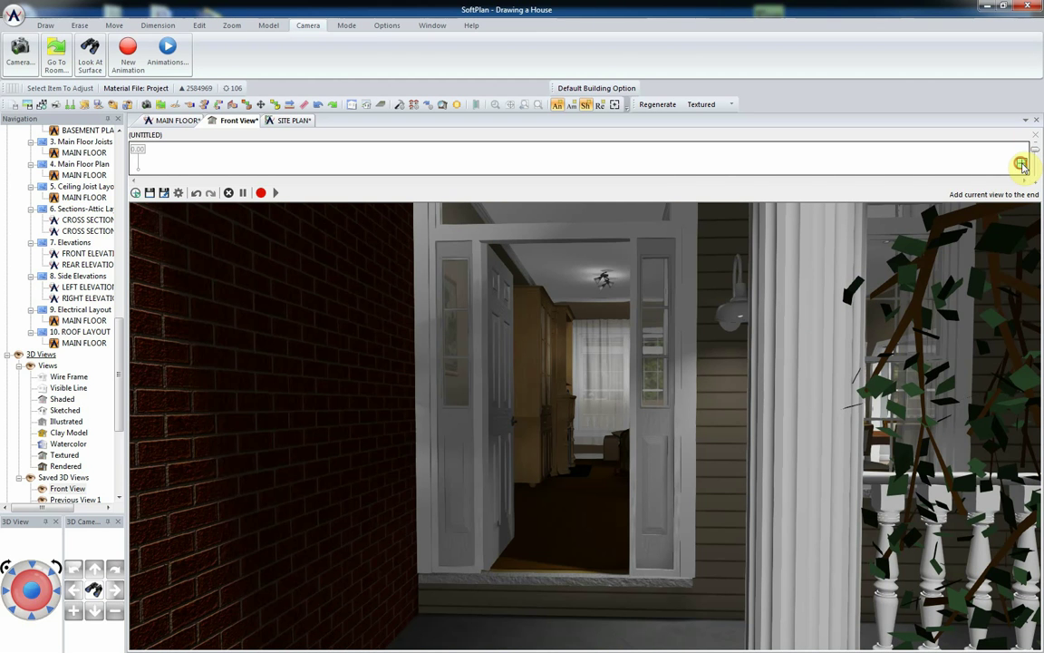
left_click(1023, 166)
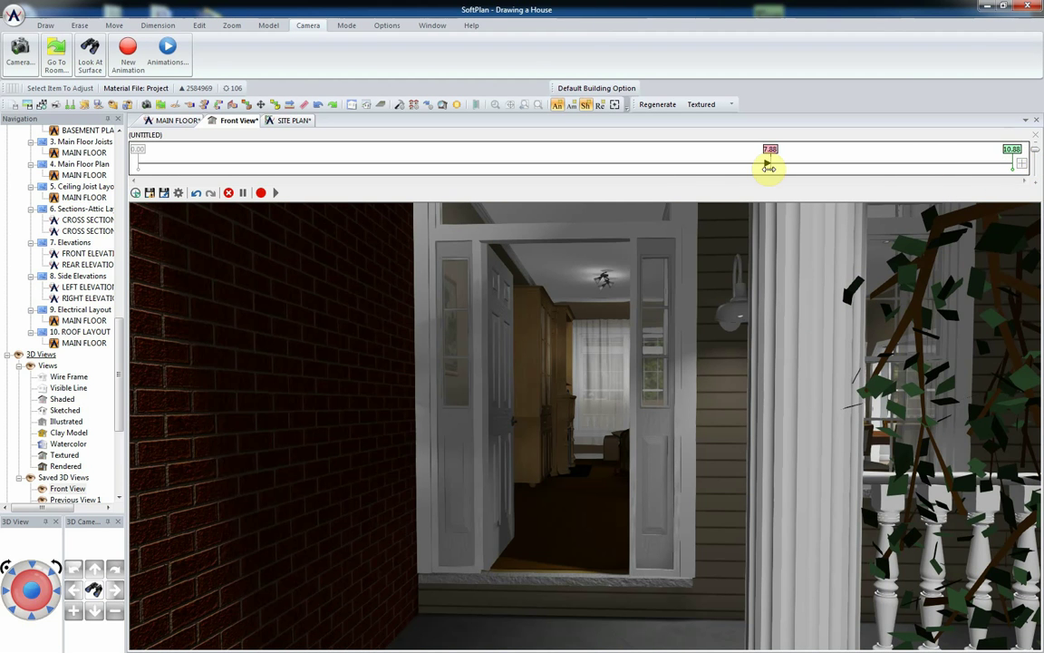
- Move the front-door keyframe to 4.87 and add a 10.06 keyframe inside the living and dining rooms
left_click_drag(768, 168, 529, 166)
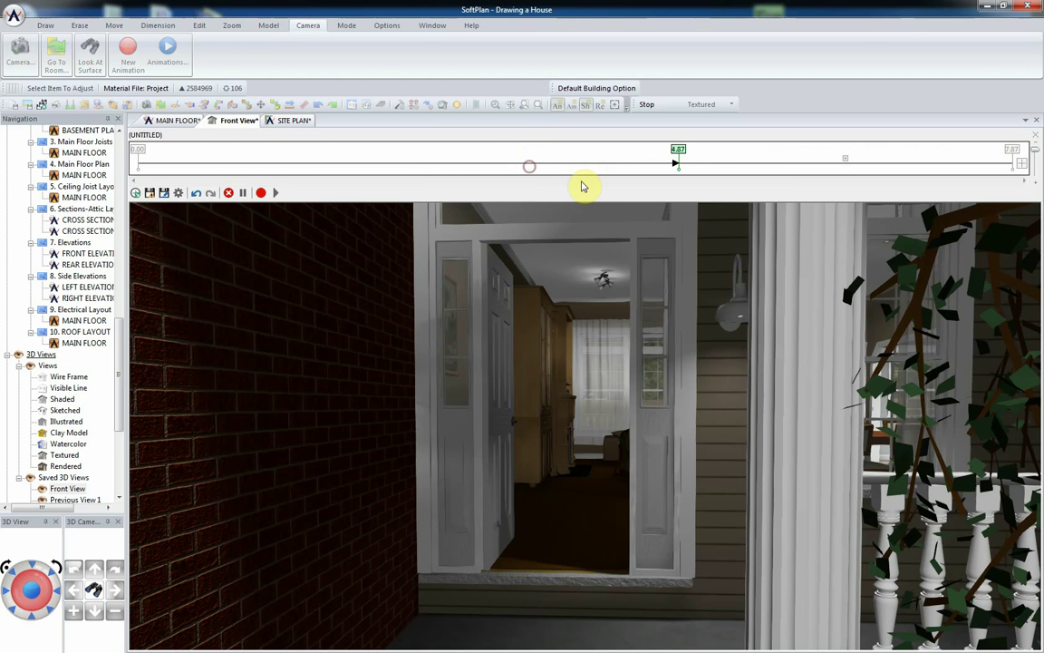
left_click(276, 192)
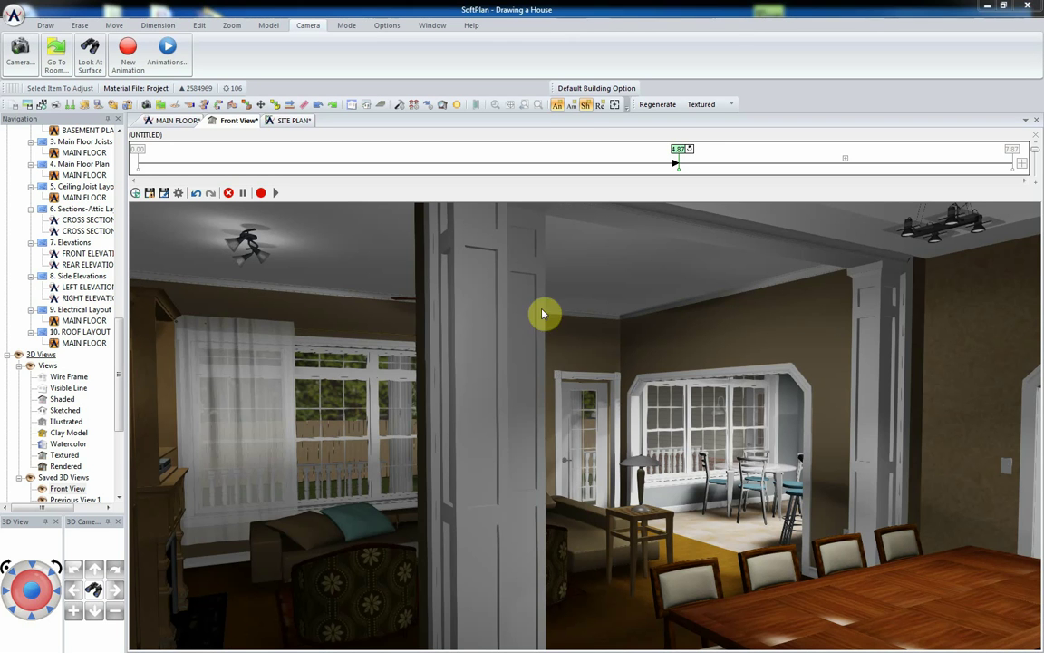
left_click(1021, 165)
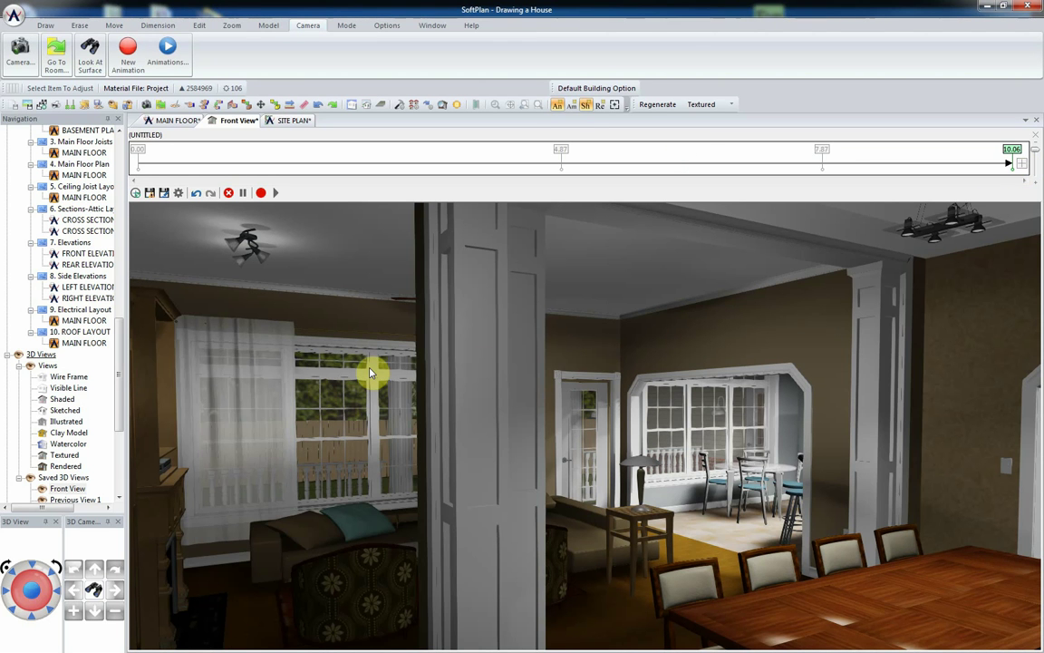
left_click(406, 190)
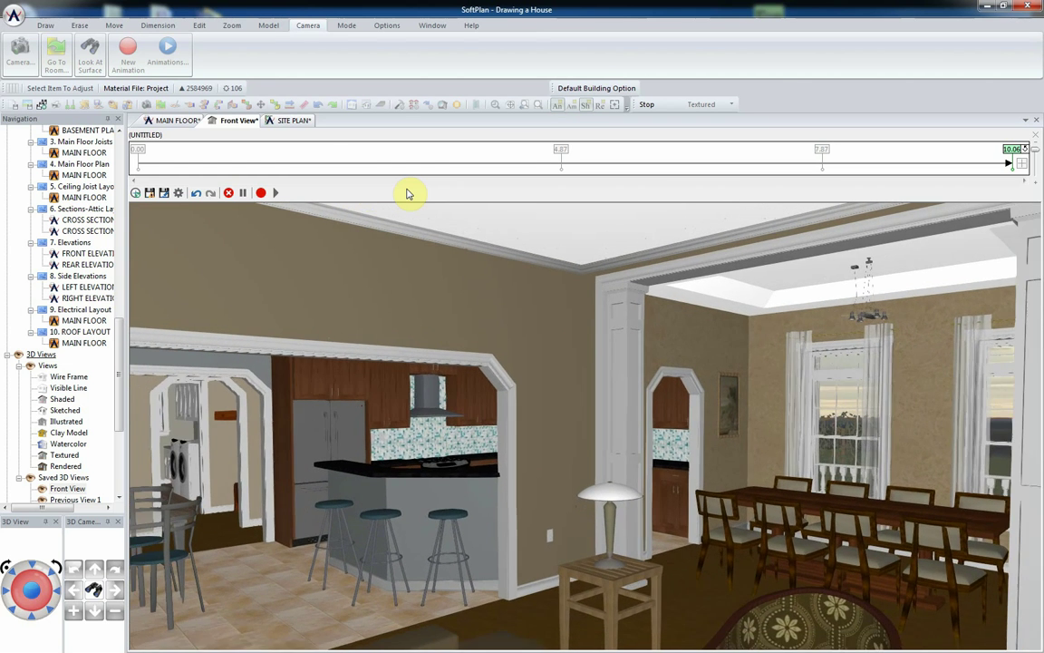
- Aim the camera at the kitchen doorway, then the backsplash, adding each view as a keyframe
left_click(96, 591)
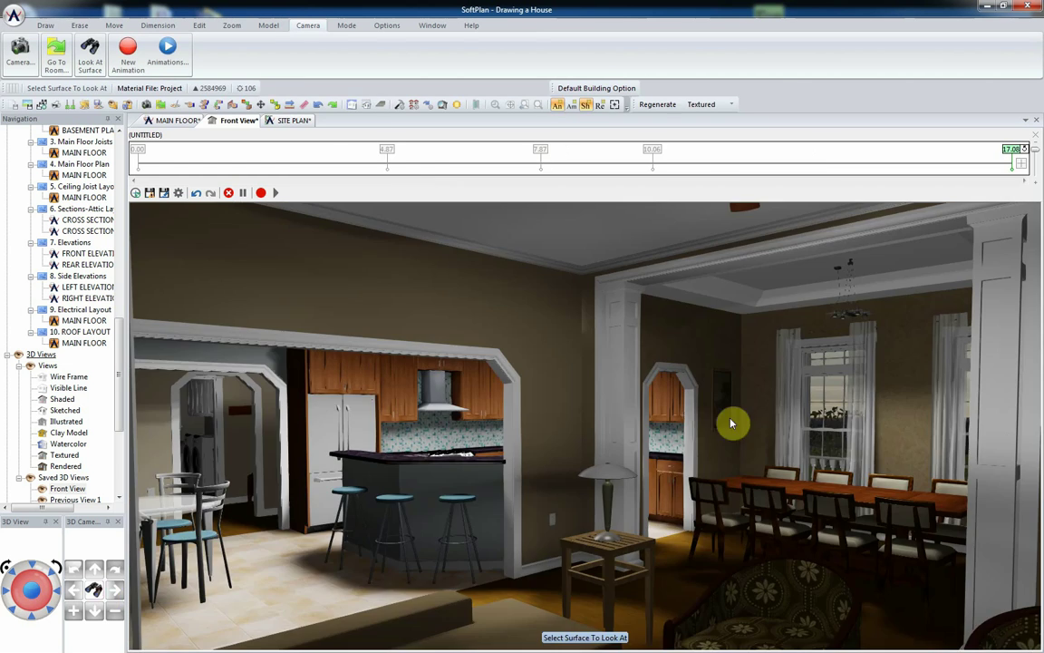
left_click(695, 401)
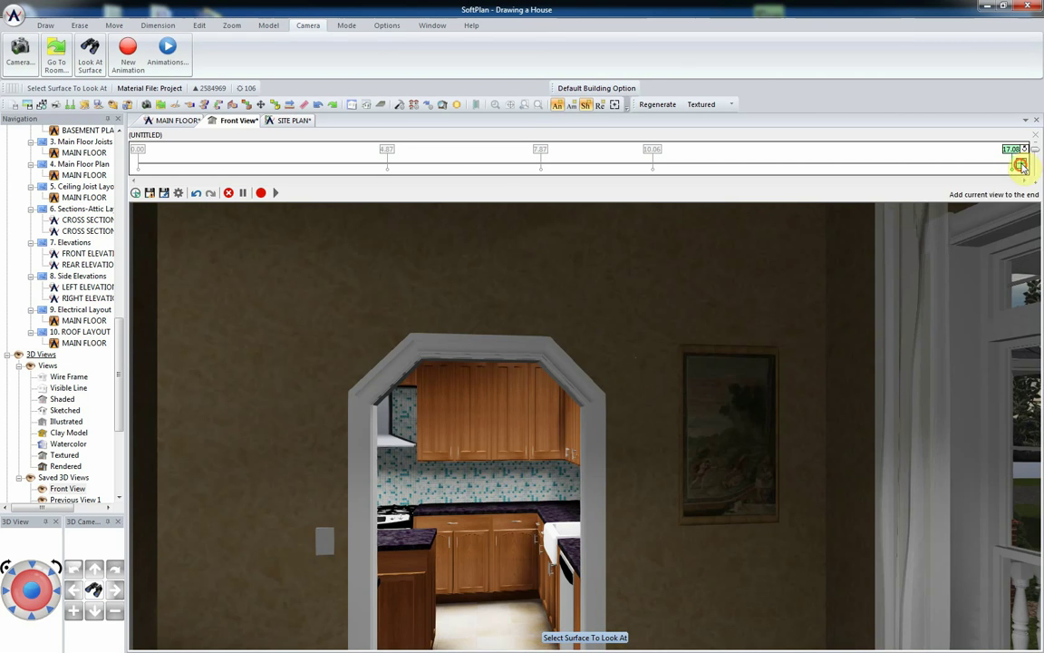
left_click(1020, 166)
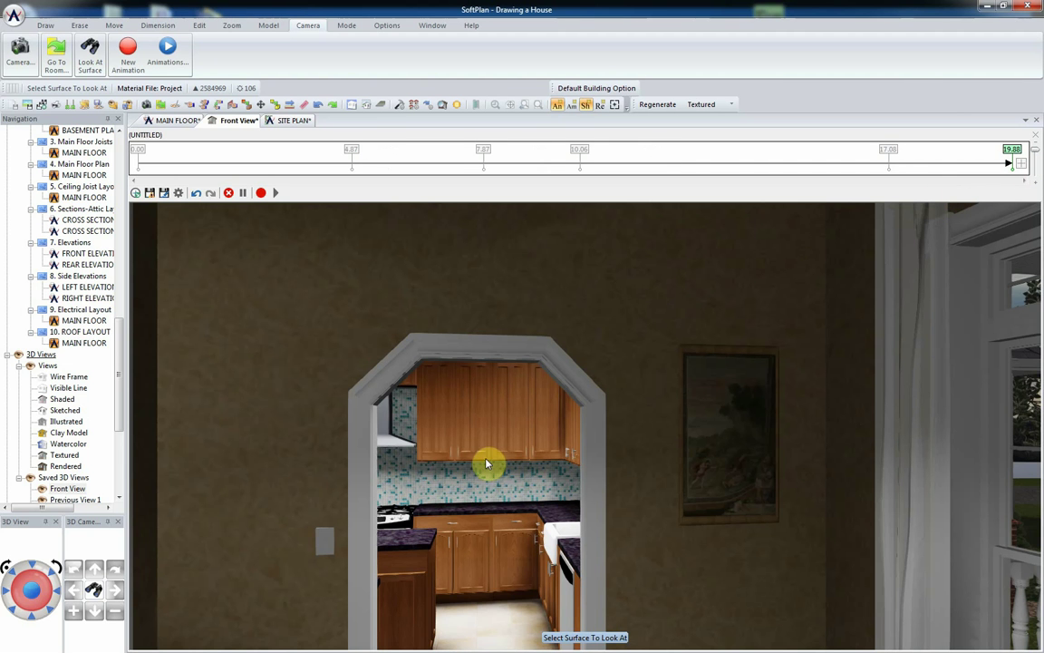
left_click(441, 479)
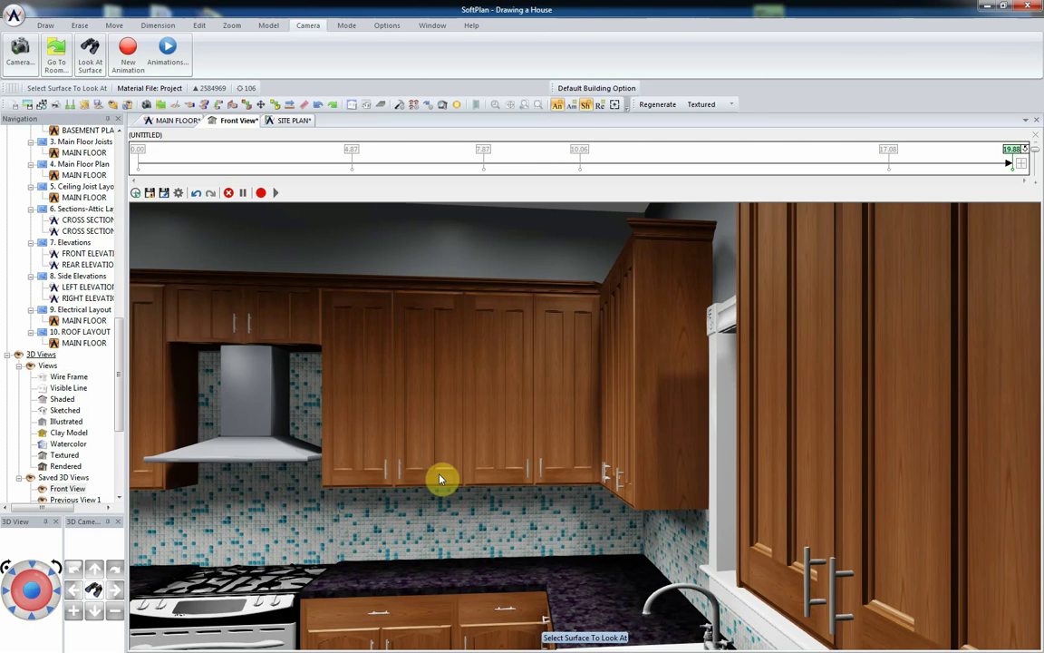
left_click(1022, 165)
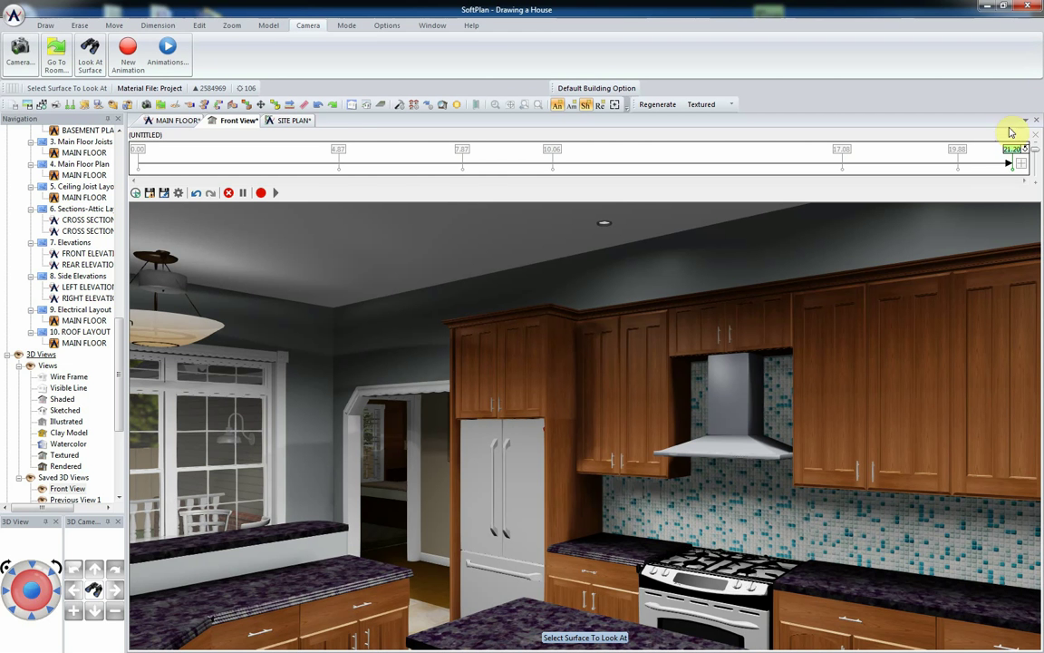
- Add a wider kitchen keyframe and one looking into the living room, ending at 35.74
left_click(1022, 166)
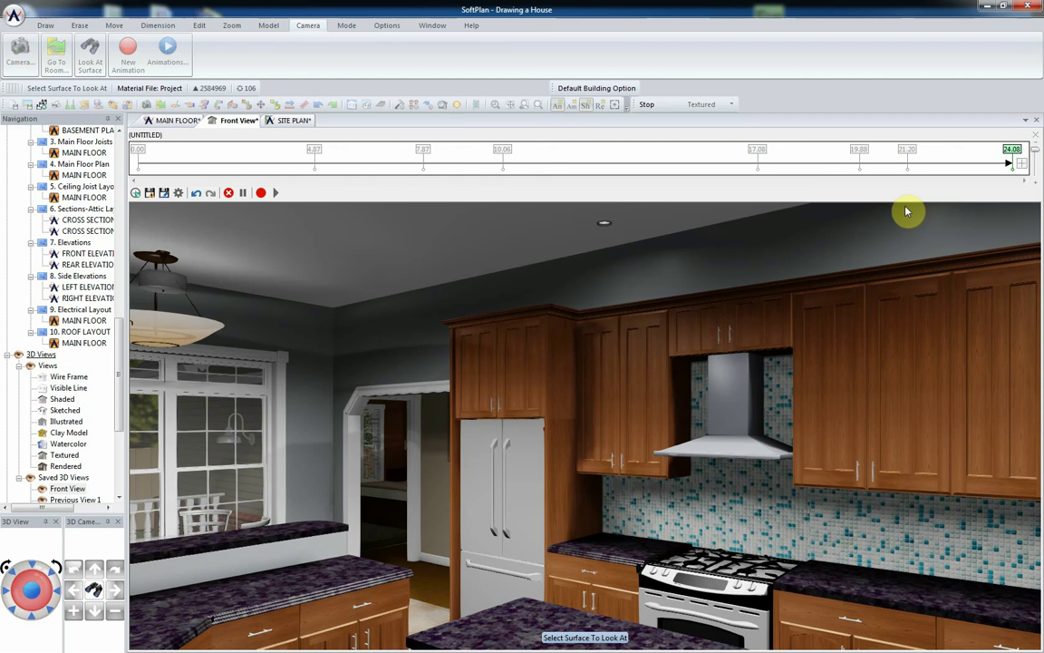
left_click(380, 268)
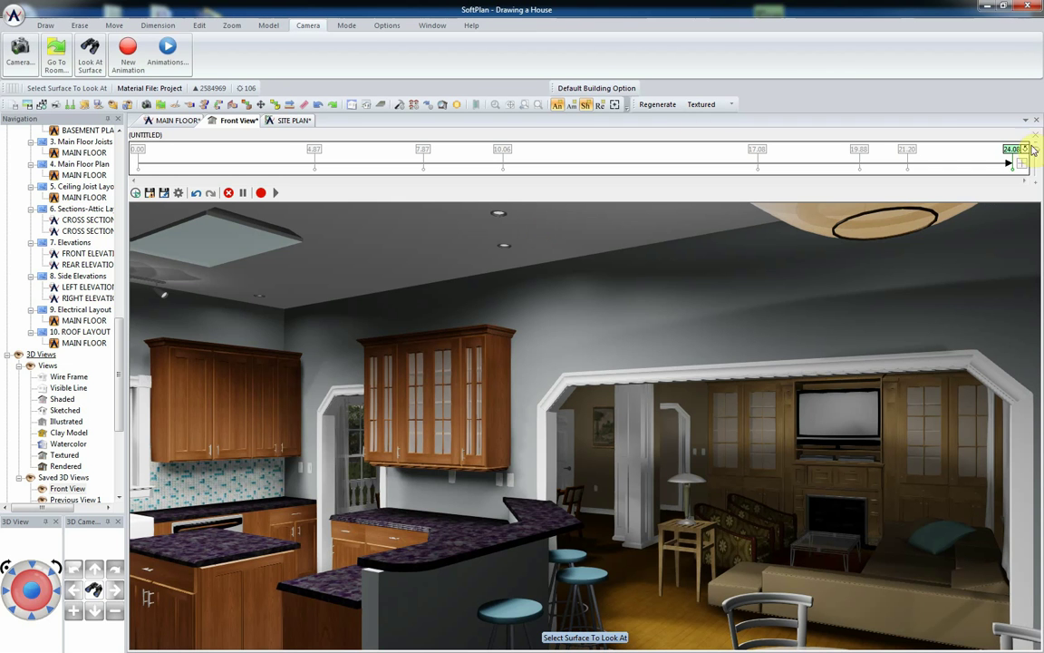
left_click(1022, 164)
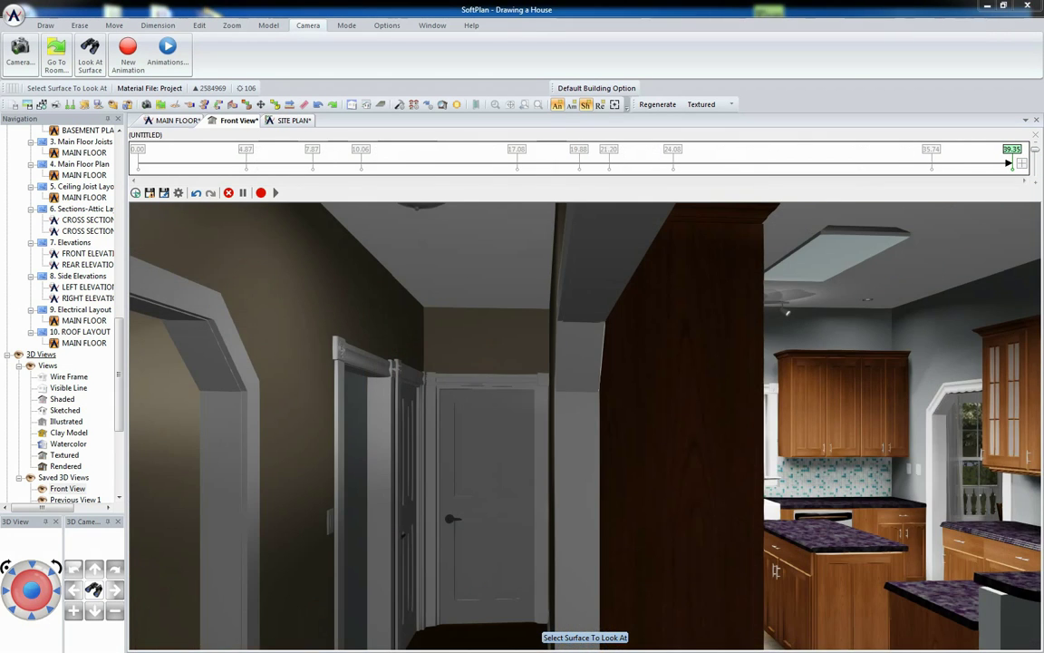
- Carry the walkthrough up the stairs, adding keyframes at the upstairs doorway and pool-table room
left_click(275, 192)
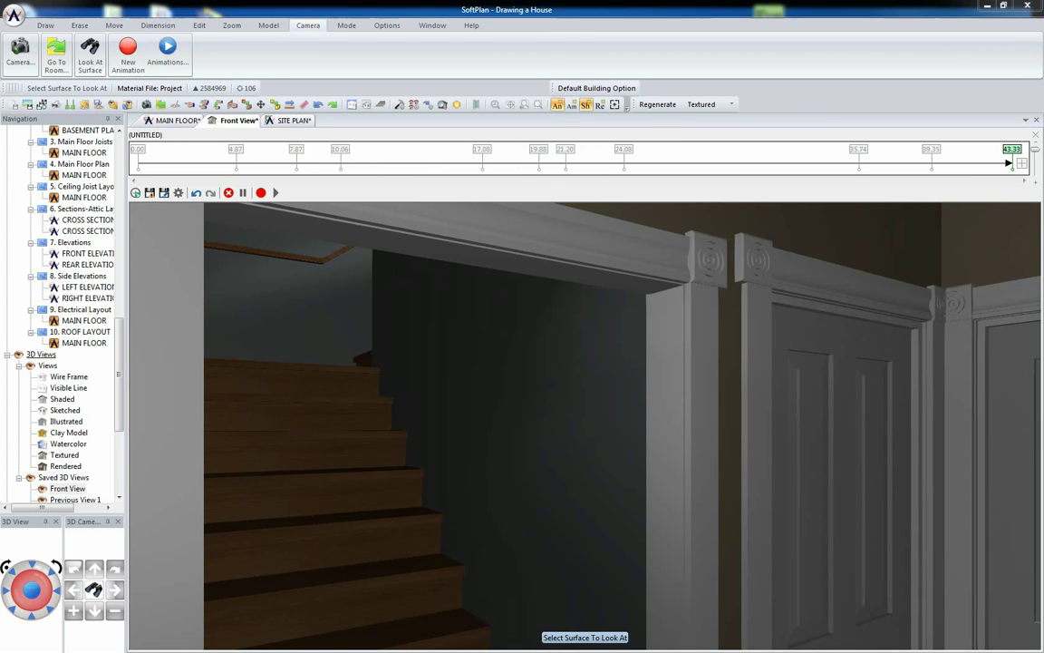
left_click(936, 242)
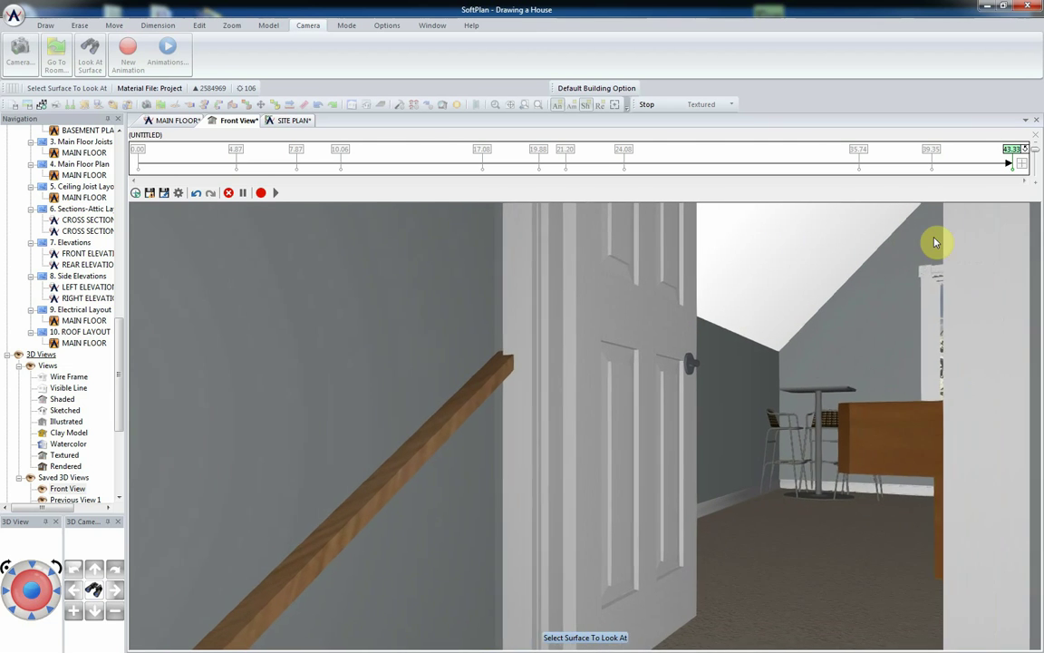
left_click(1023, 163)
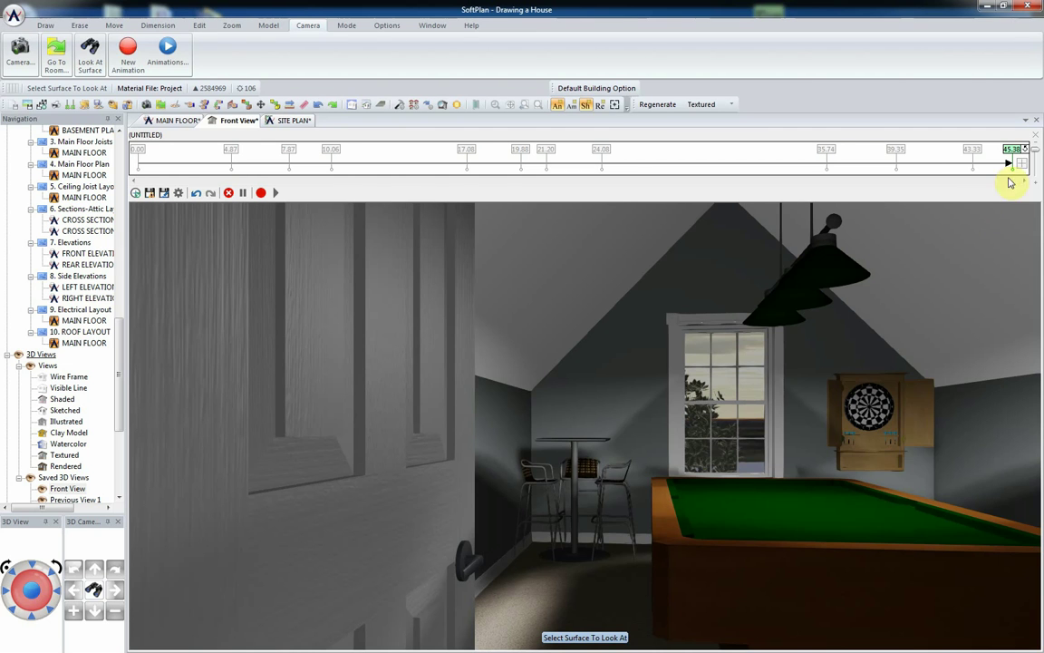
left_click(1022, 164)
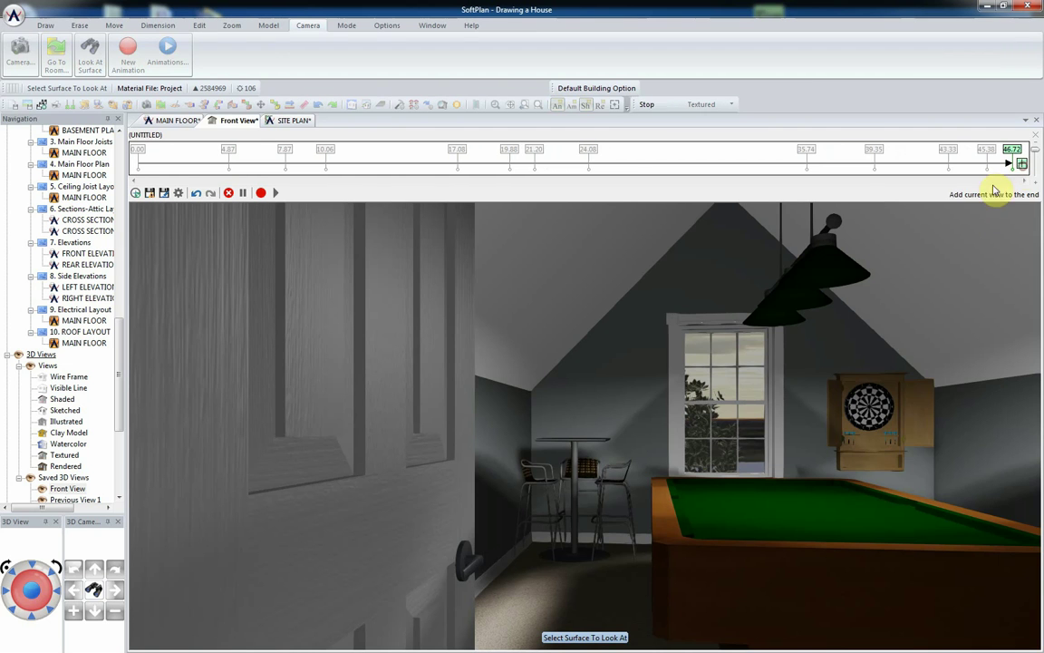
left_click(920, 240)
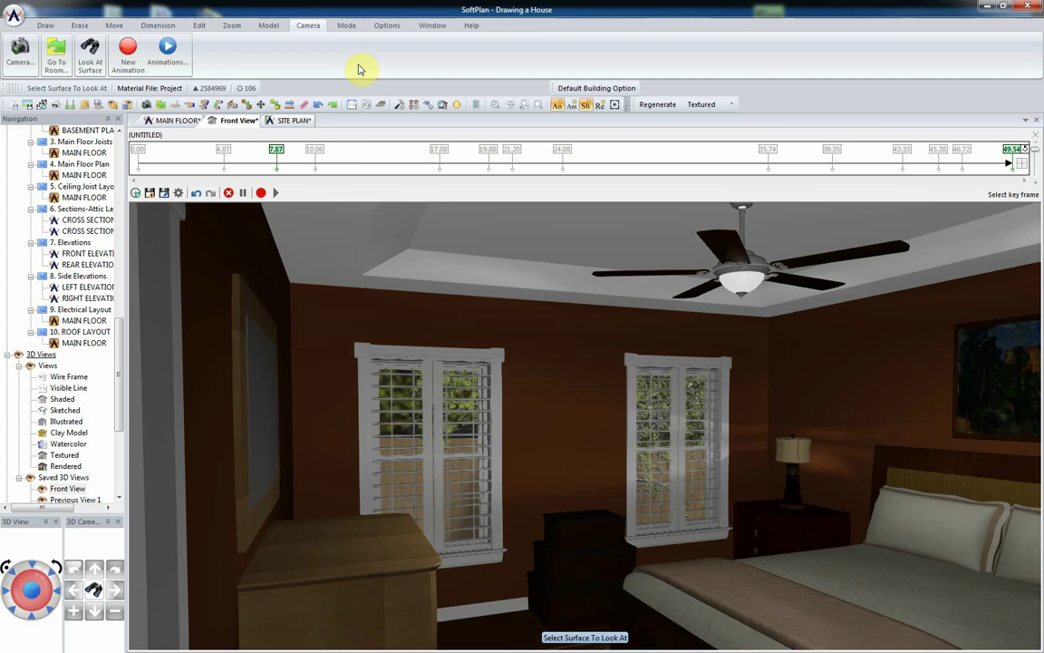
- Append bedroom keyframes, including one turned toward the wall with the painting
left_click(1020, 164)
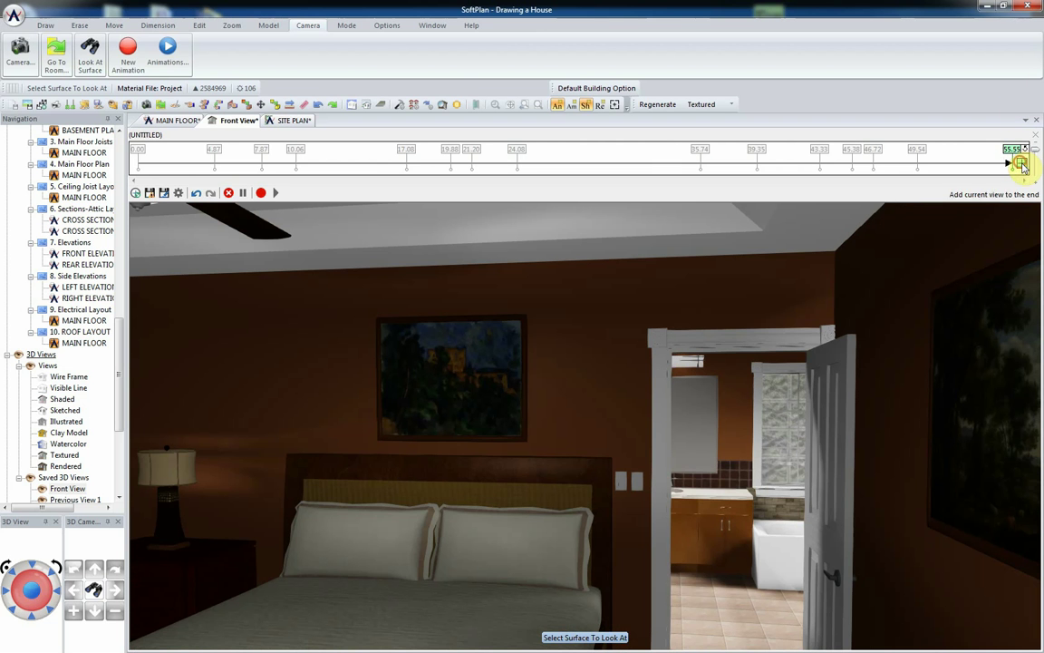
left_click(1022, 164)
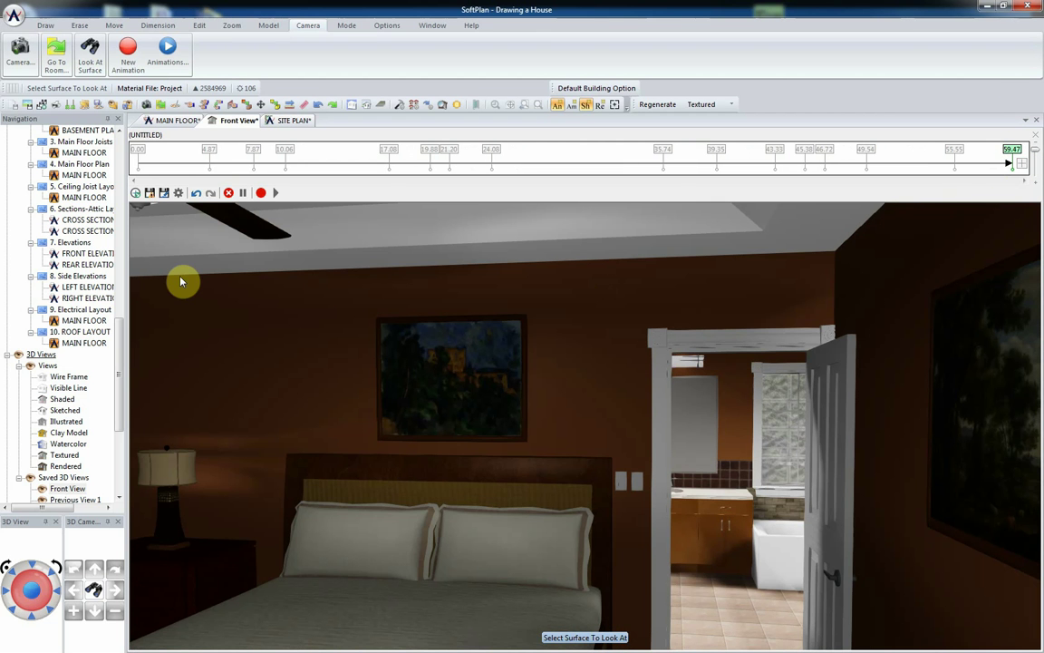
left_click(180, 282)
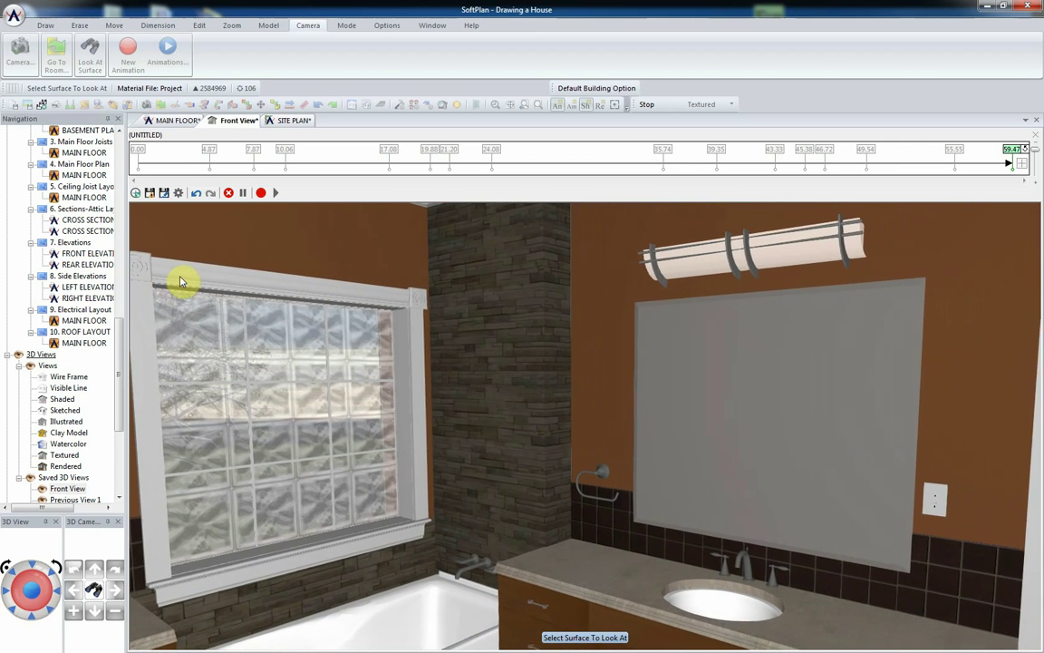
left_click(1022, 163)
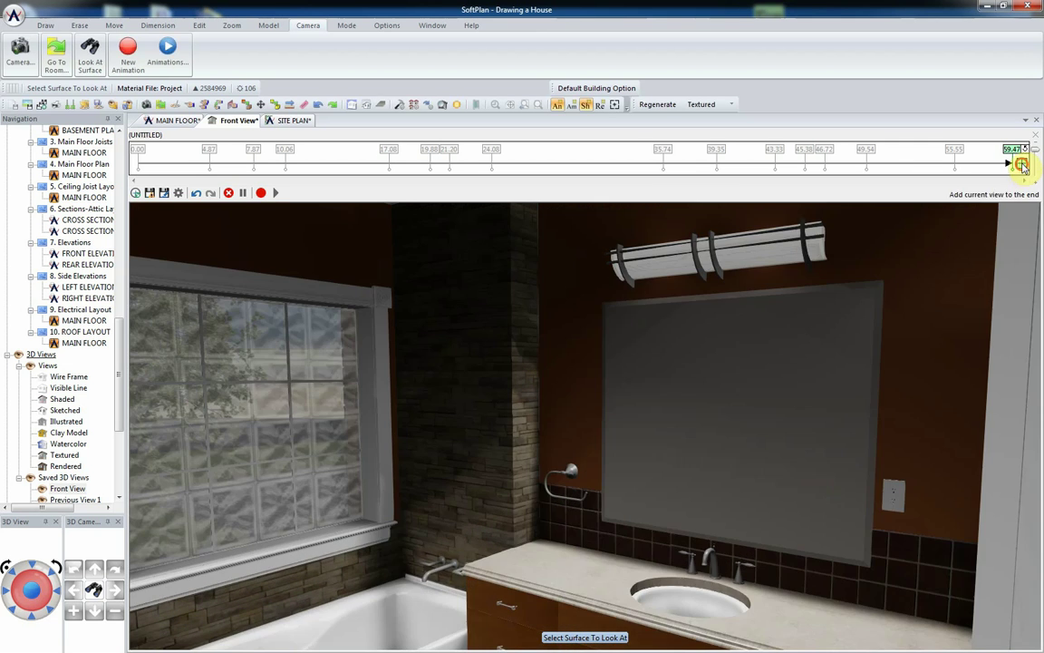
- Add keyframes toward the bathroom window, past the mirror, to the shower, running to 1:16.67
left_click(538, 275)
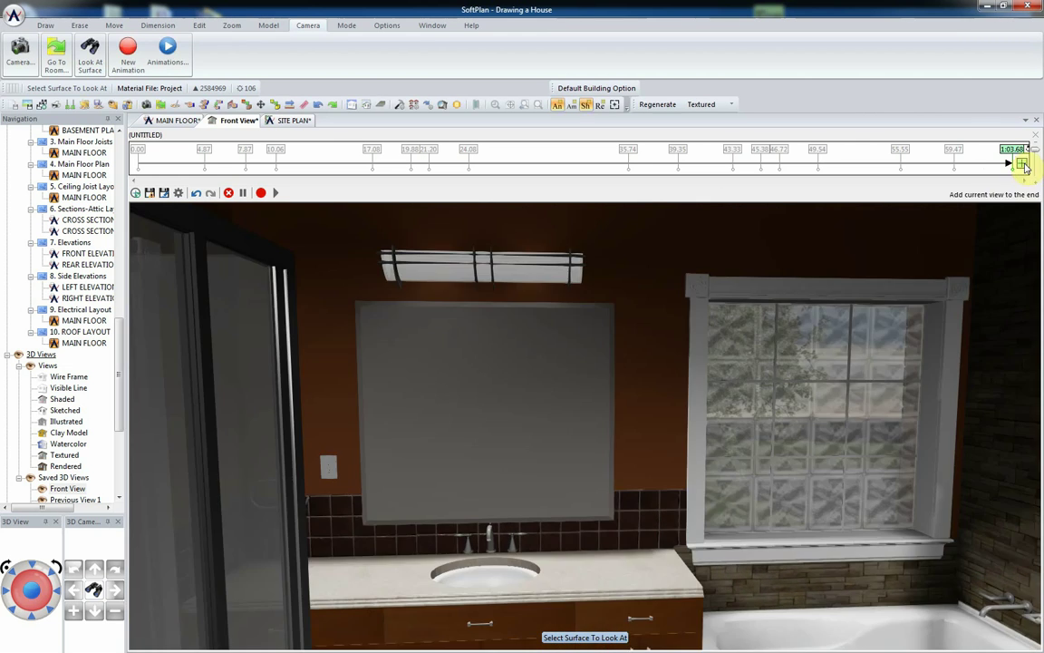
left_click(1022, 164)
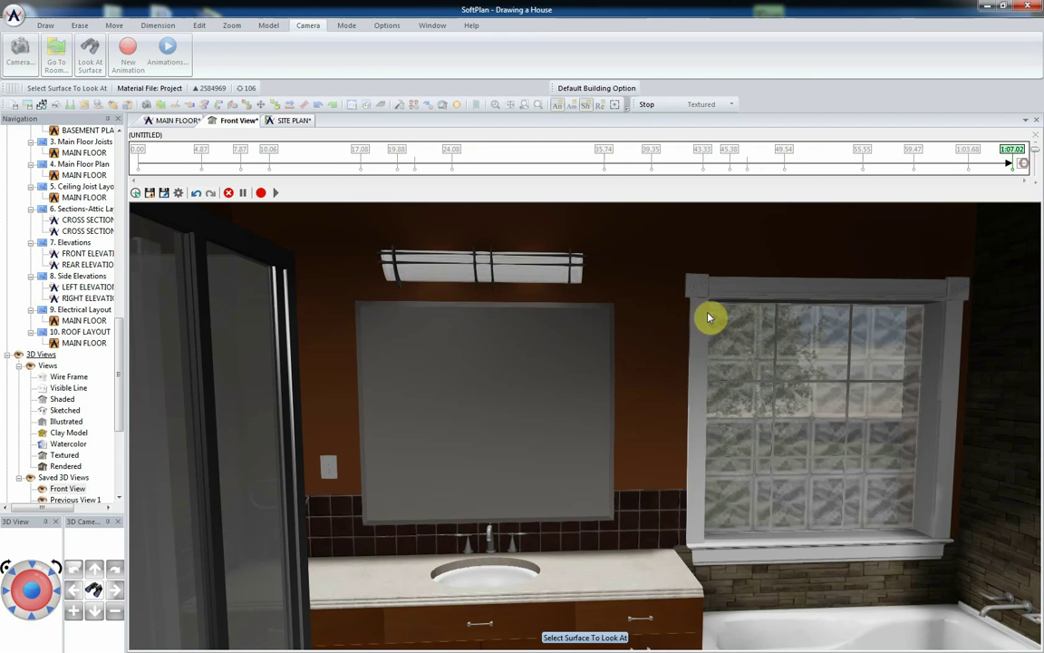
left_click(559, 342)
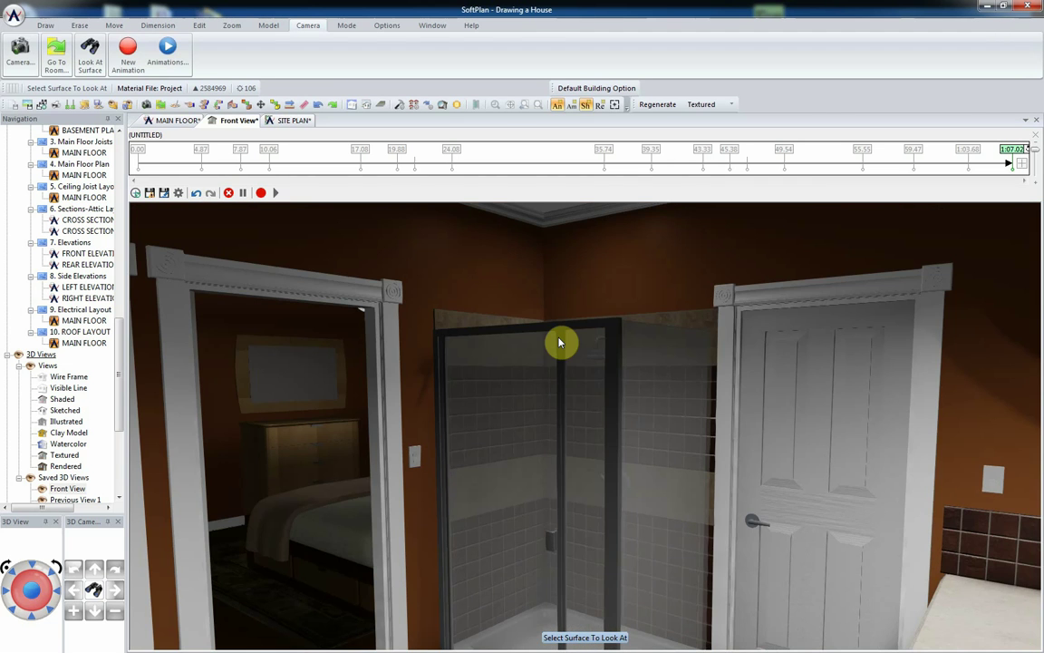
left_click(560, 343)
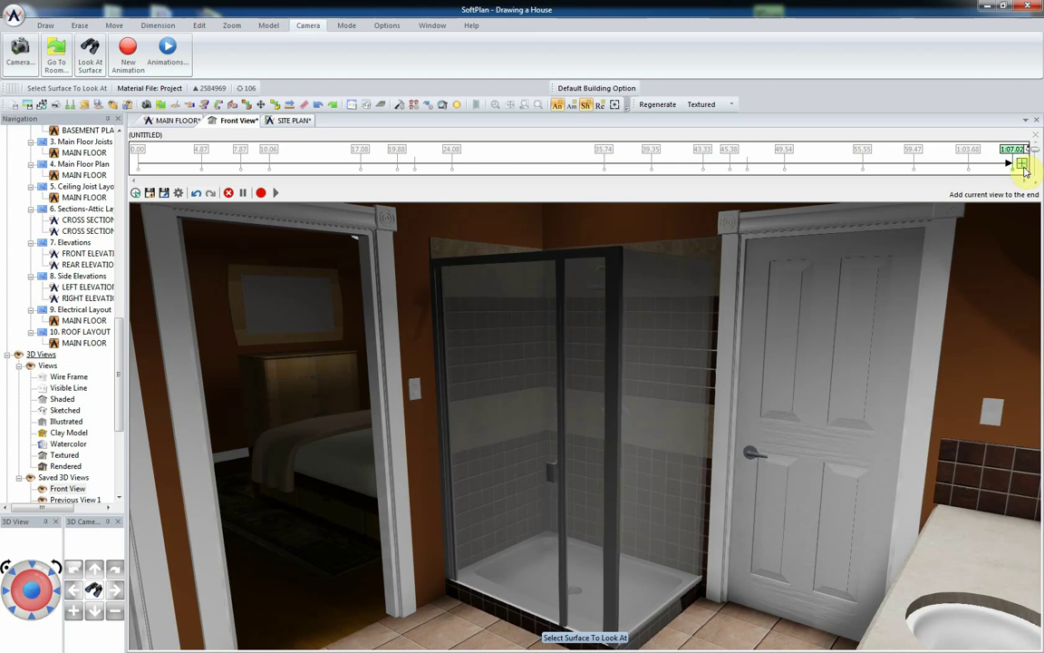
left_click(1003, 174)
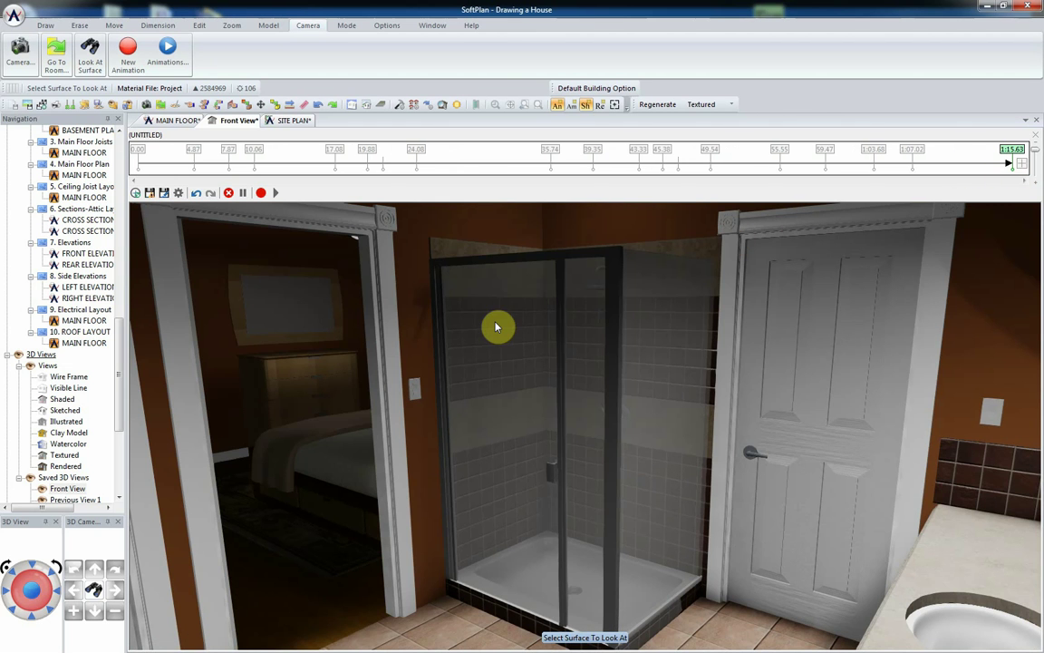
left_click(358, 309)
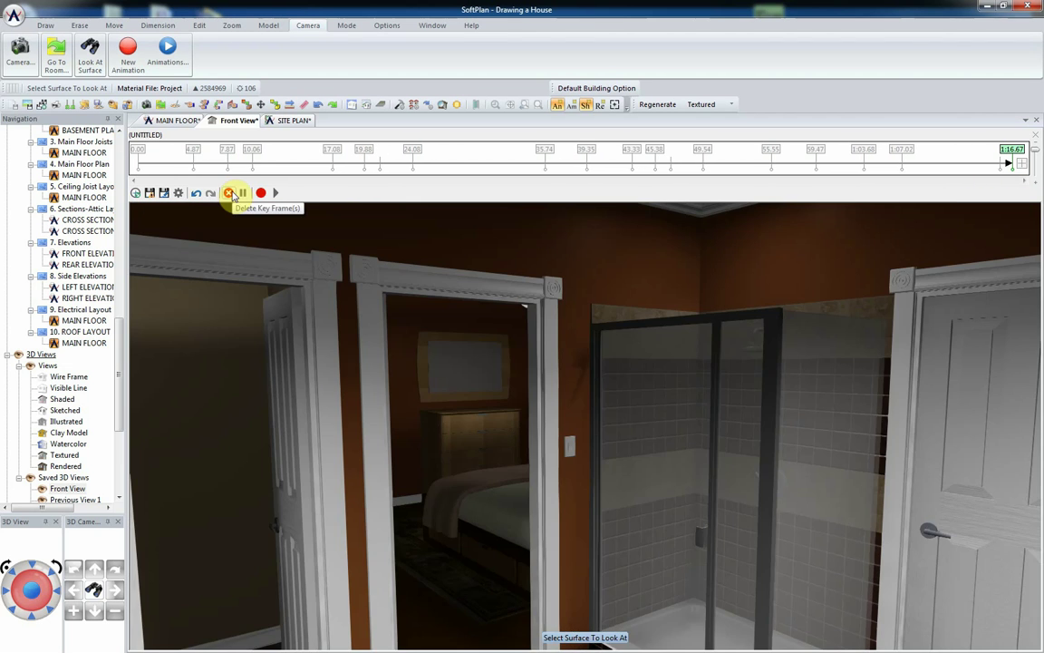
- Save the walkthrough as Animation_Movie and bring up its animation output options
left_click(149, 193)
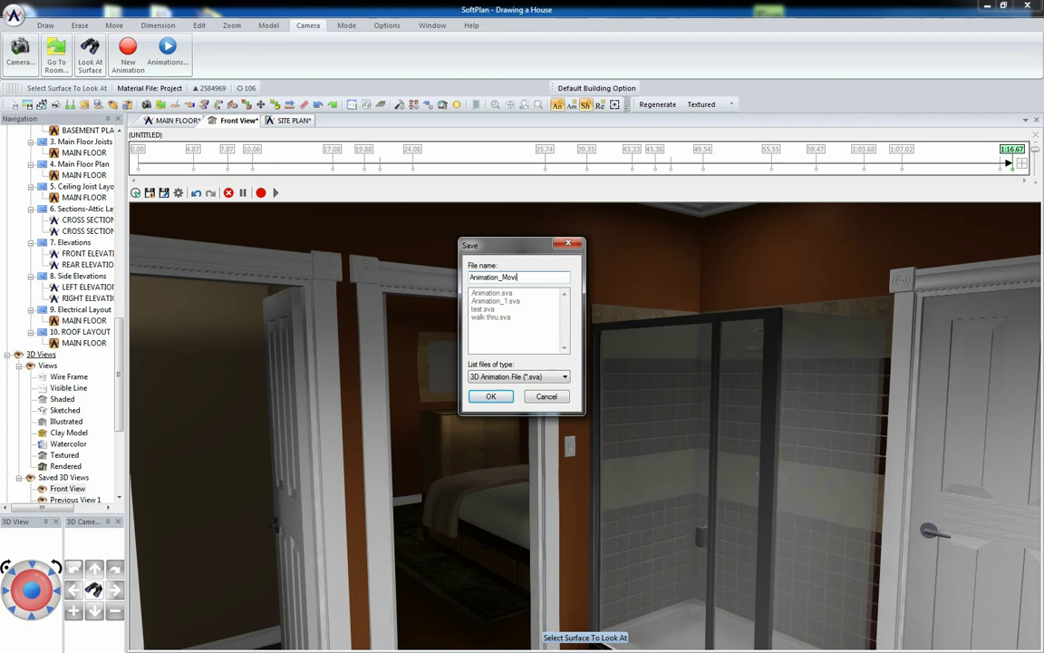
type("e")
key("Return")
left_click(387, 25)
left_click(143, 60)
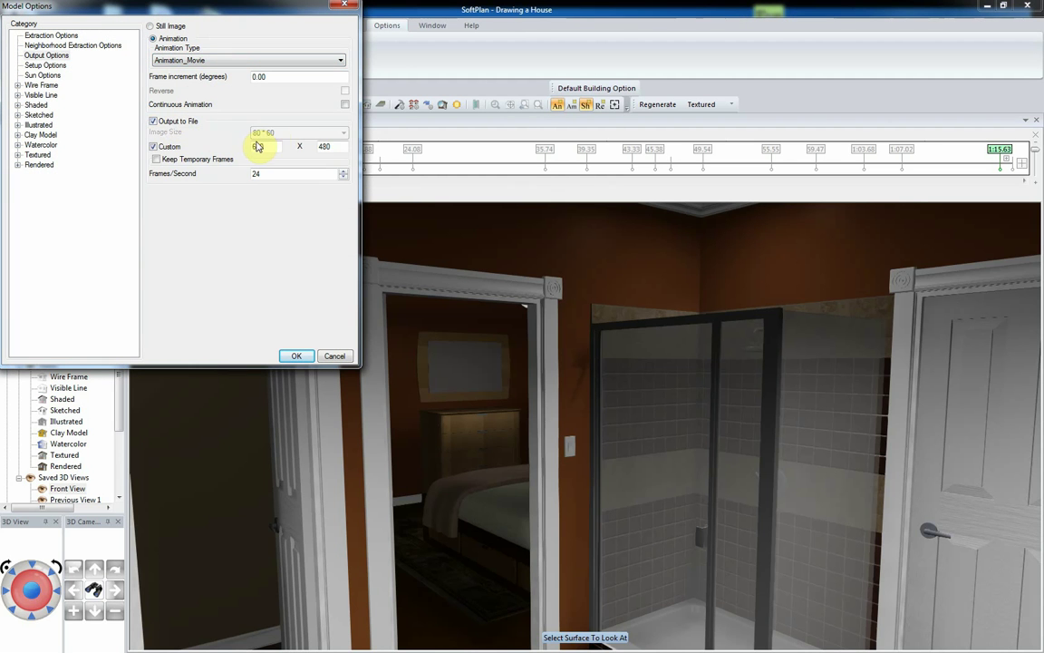
- Set the output image size to 1280 × 720 and name the WMV video Walk_Through
left_click(301, 138)
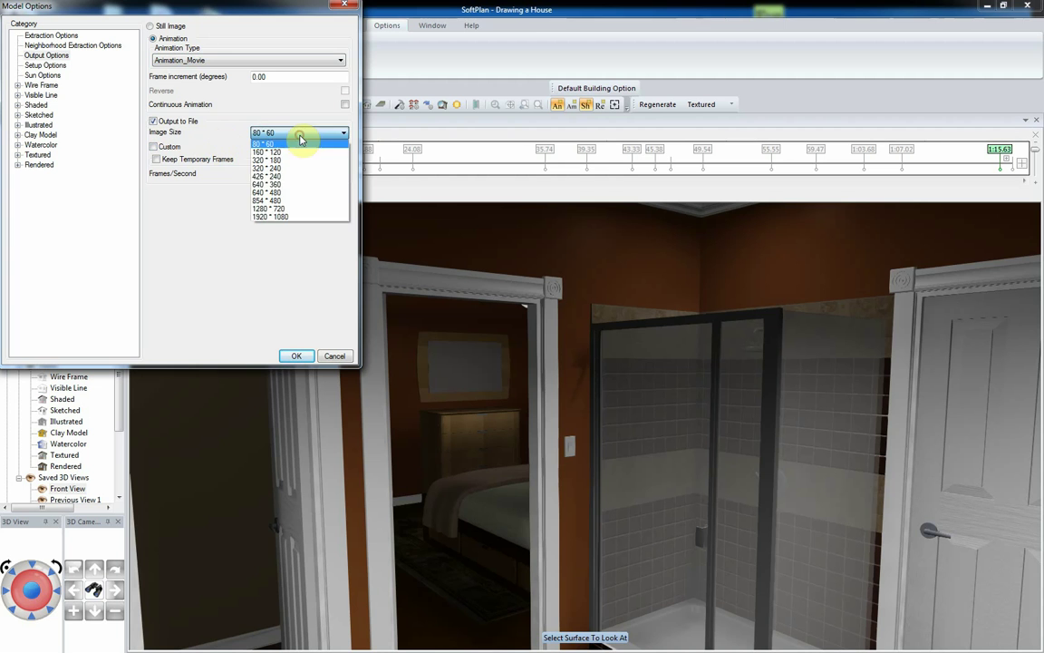
left_click(292, 210)
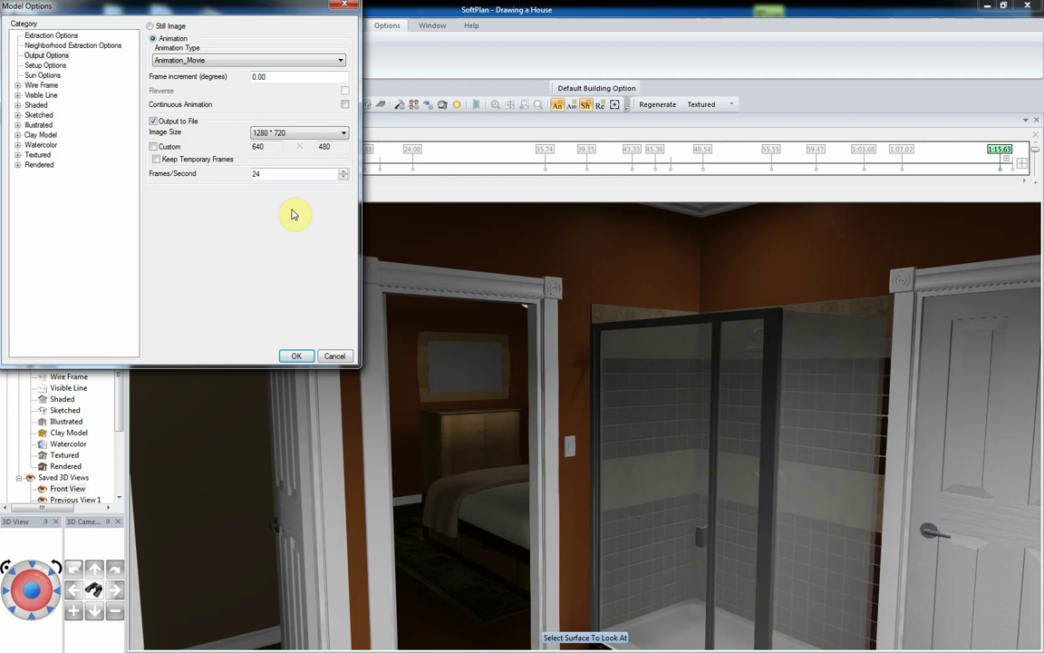
left_click(295, 356)
type("Walk_Through")
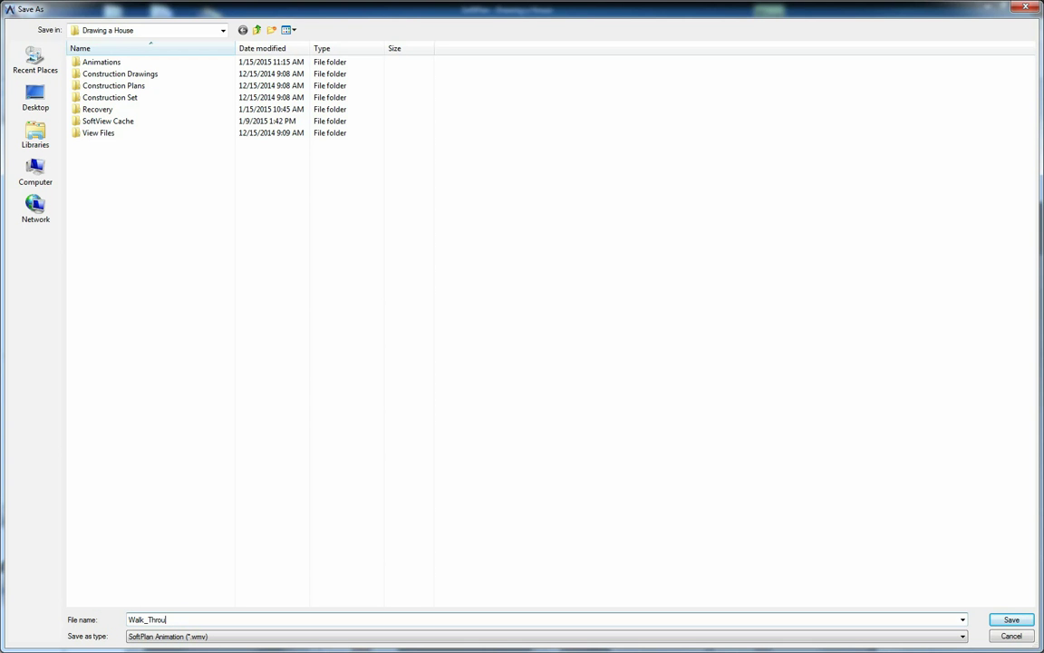
- Save the Walk_Through video and play it in the Video Preview window
left_click(1022, 622)
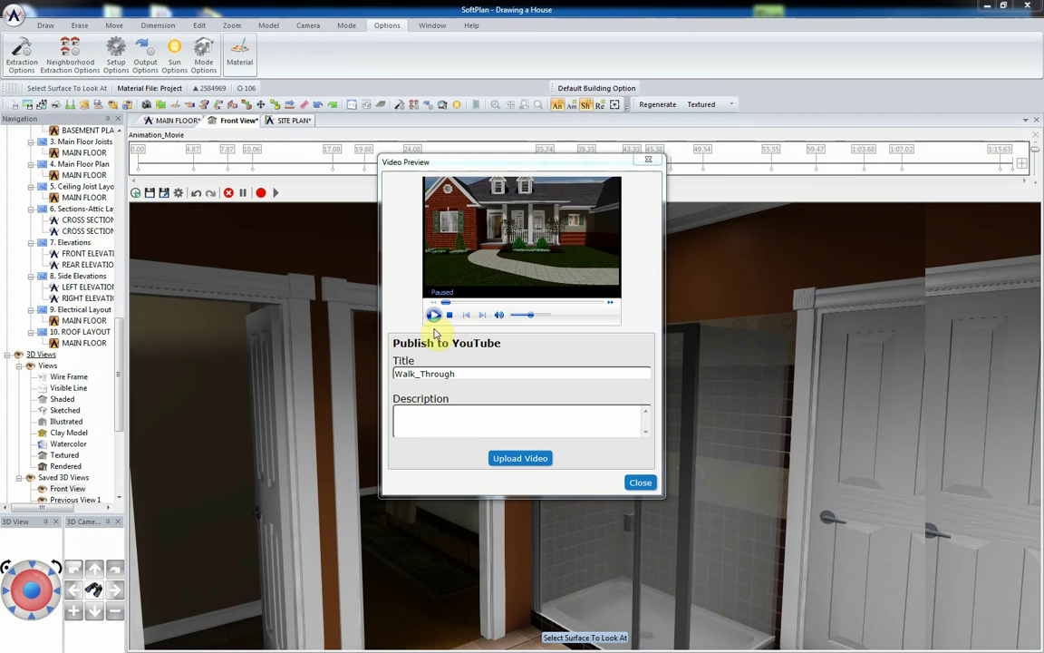
left_click(434, 316)
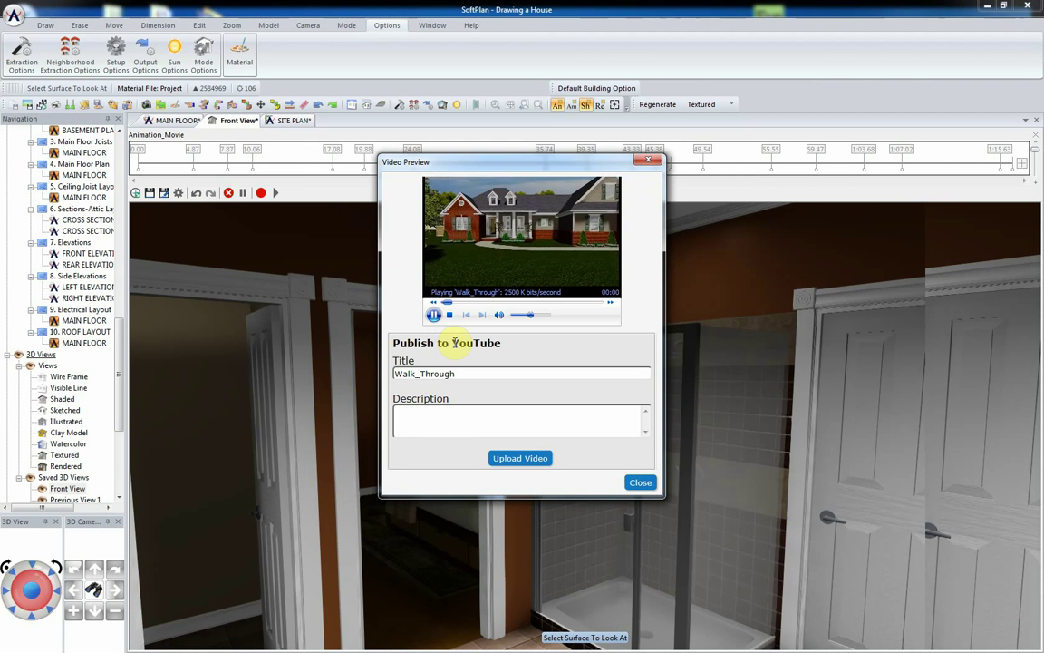